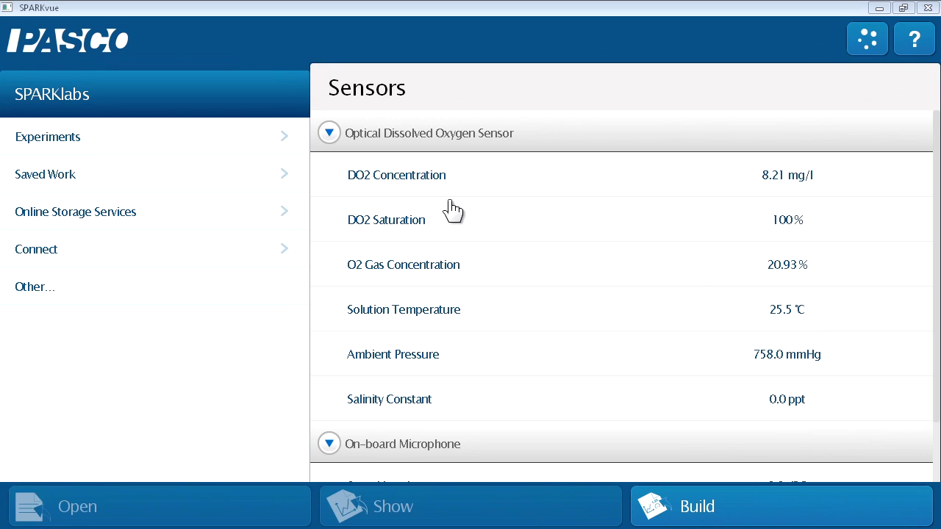
Graph DO2 Saturation over time, open Experiment Tools, and start Calibrate Sensor.
{"action": "left_click", "coordinate": [451, 232]}
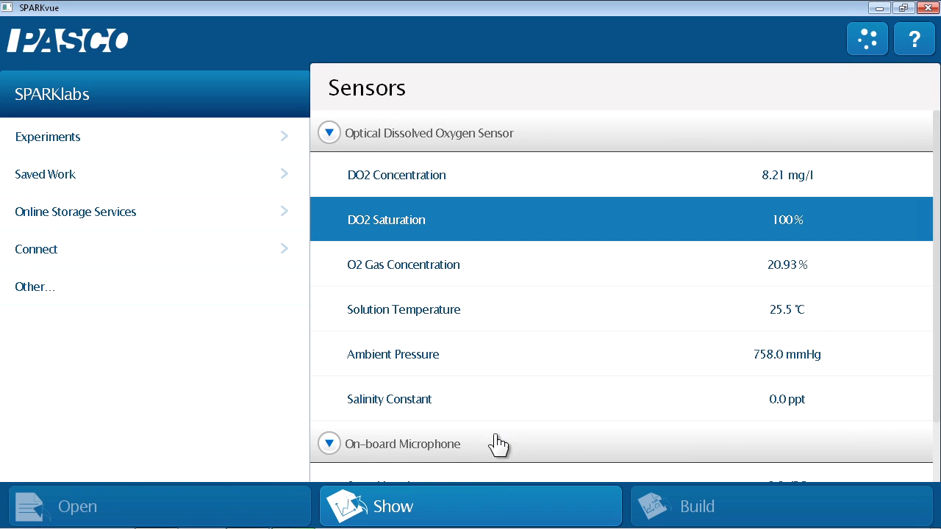
{"action": "left_click", "coordinate": [494, 514]}
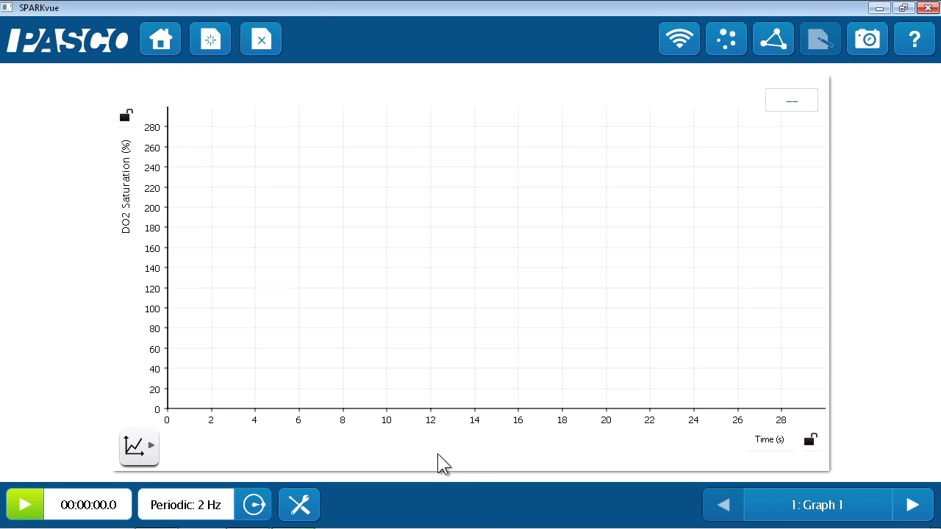
{"action": "left_click", "coordinate": [301, 507]}
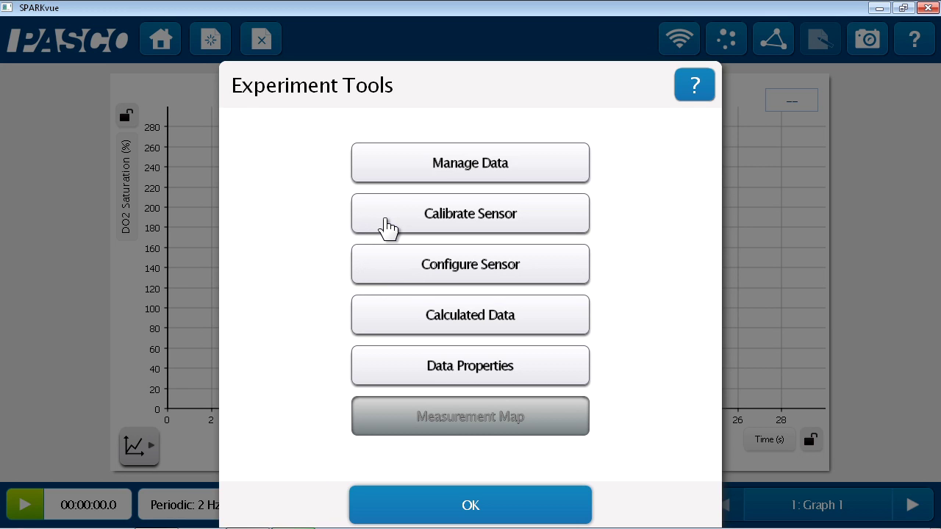
{"action": "left_click", "coordinate": [387, 229]}
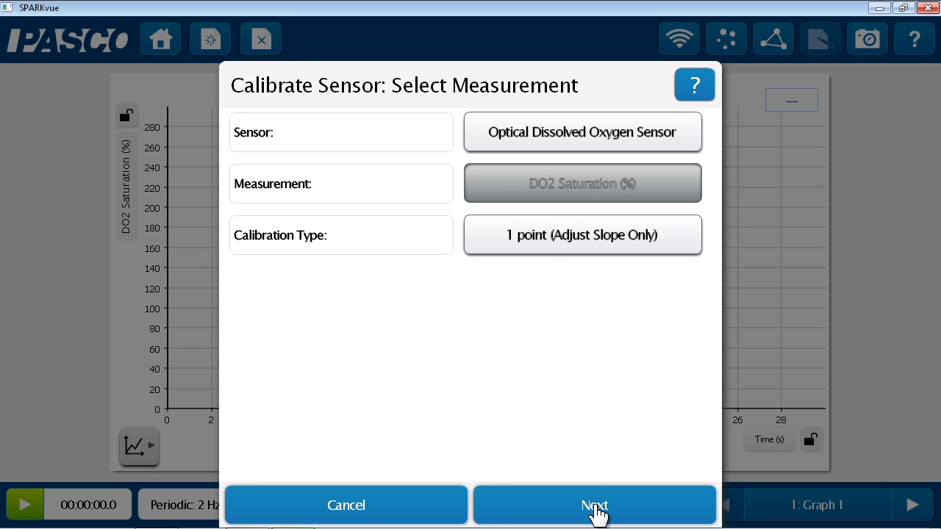
Run the 1-point slope calibration at 100% DO2 Saturation and confirm the success message.
{"action": "left_click", "coordinate": [595, 508]}
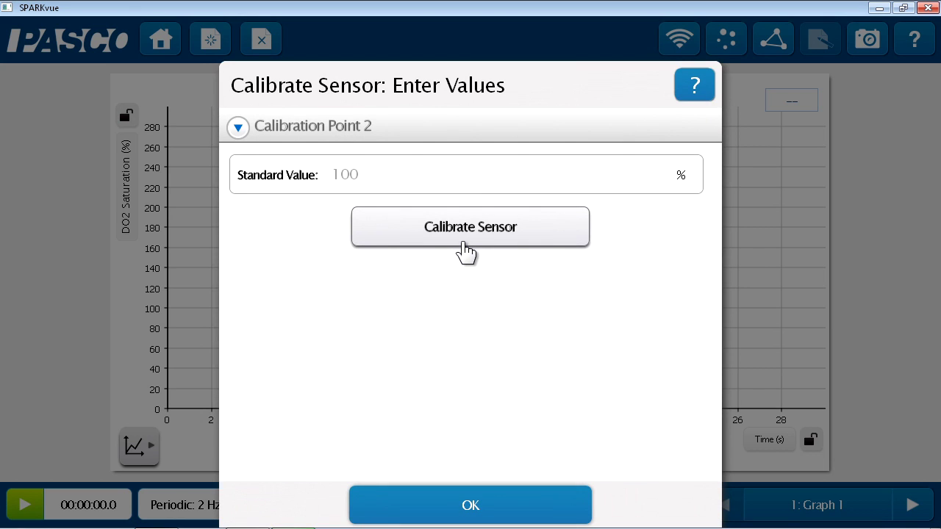
{"action": "left_click", "coordinate": [466, 250]}
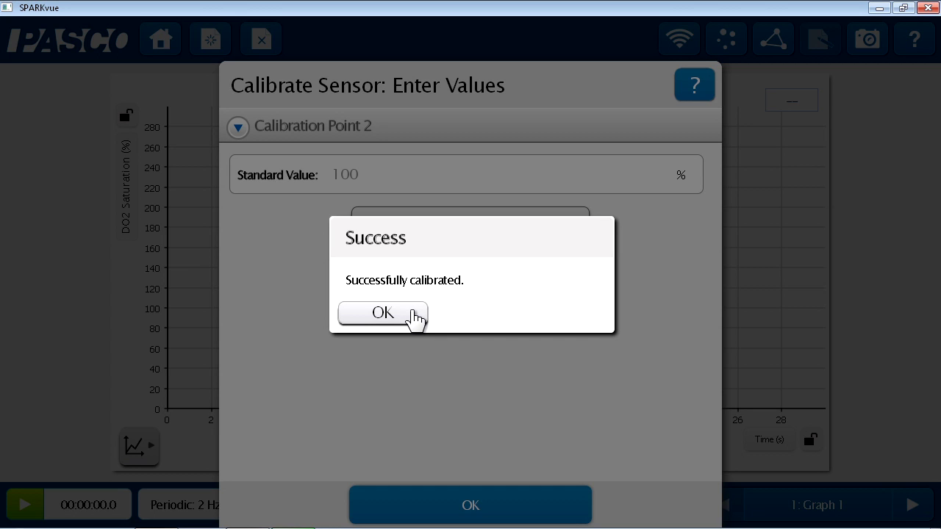
{"action": "left_click", "coordinate": [383, 314]}
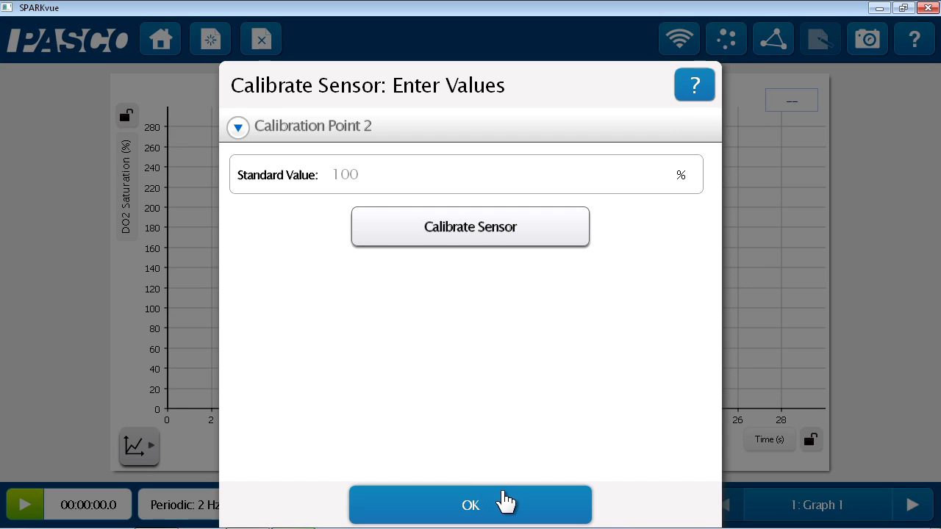
{"action": "left_click", "coordinate": [500, 498]}
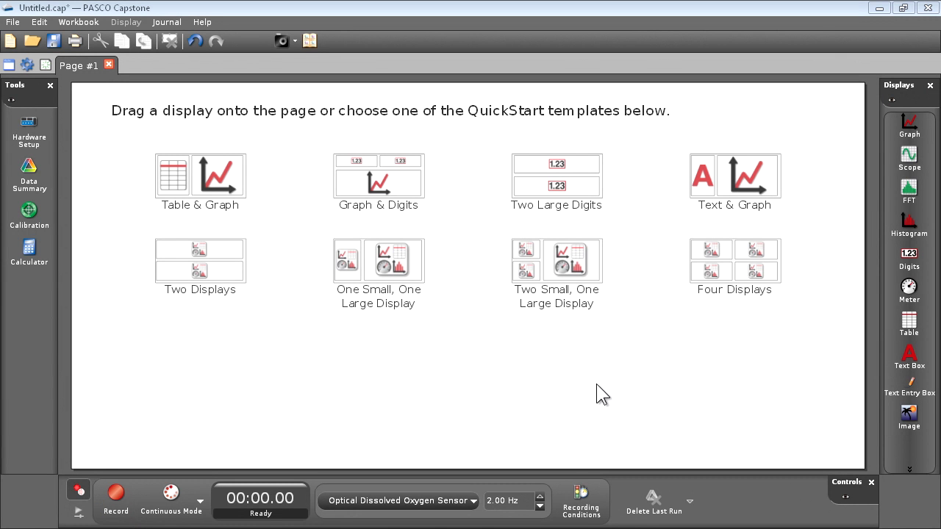
Show Hardware Setup and review the PS-2196 oxygen sensor's properties, with salinity at 0 ppt.
{"action": "left_click", "coordinate": [39, 149]}
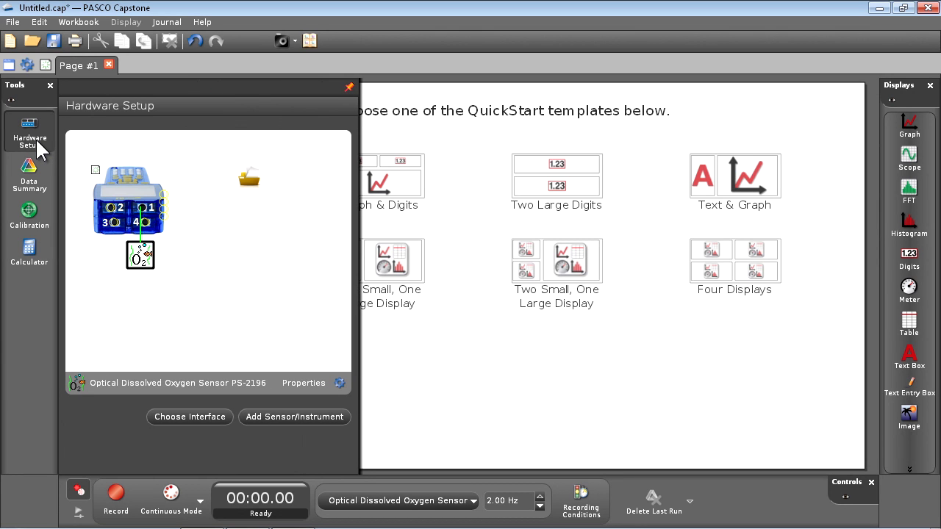
{"action": "left_click", "coordinate": [338, 382]}
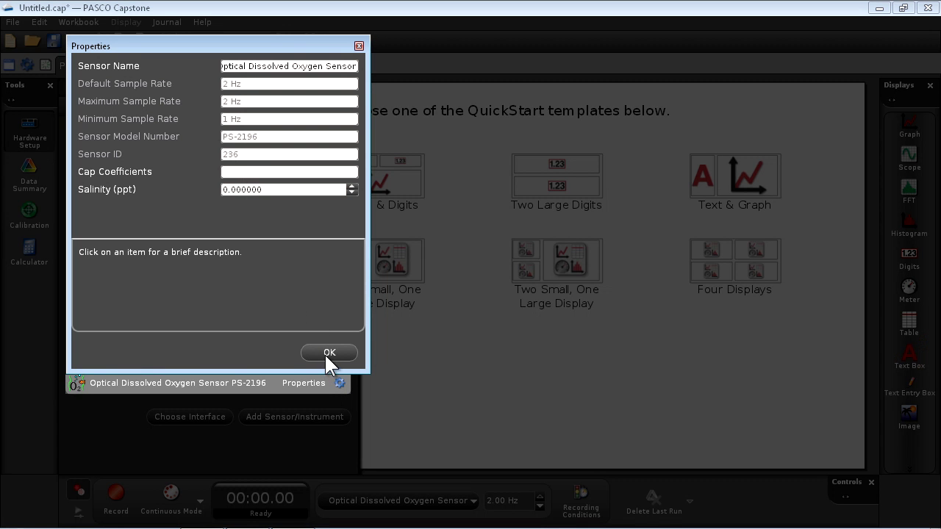
{"action": "left_click", "coordinate": [329, 354]}
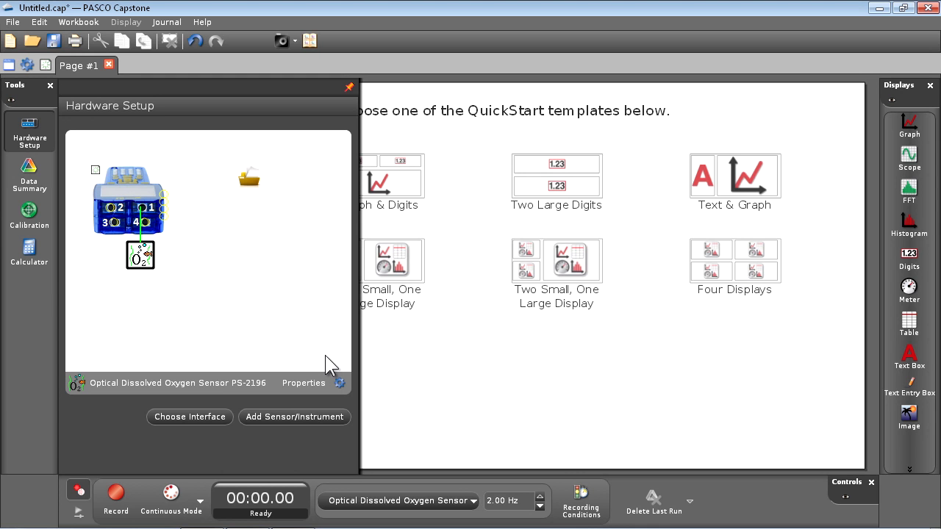
Calibrate Saturation with One Standard (1 point slope) at 100%, accepting the overwrite warning.
{"action": "left_click", "coordinate": [27, 214]}
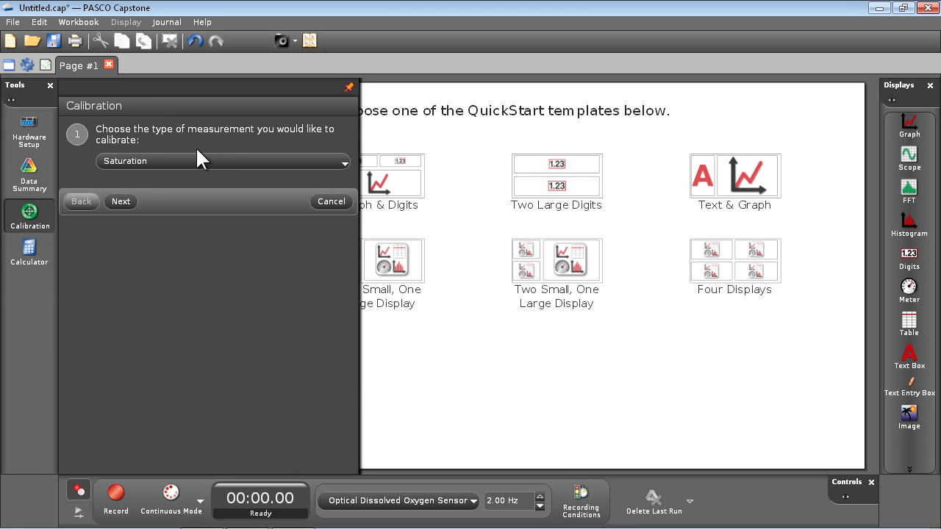
{"action": "left_click", "coordinate": [123, 201]}
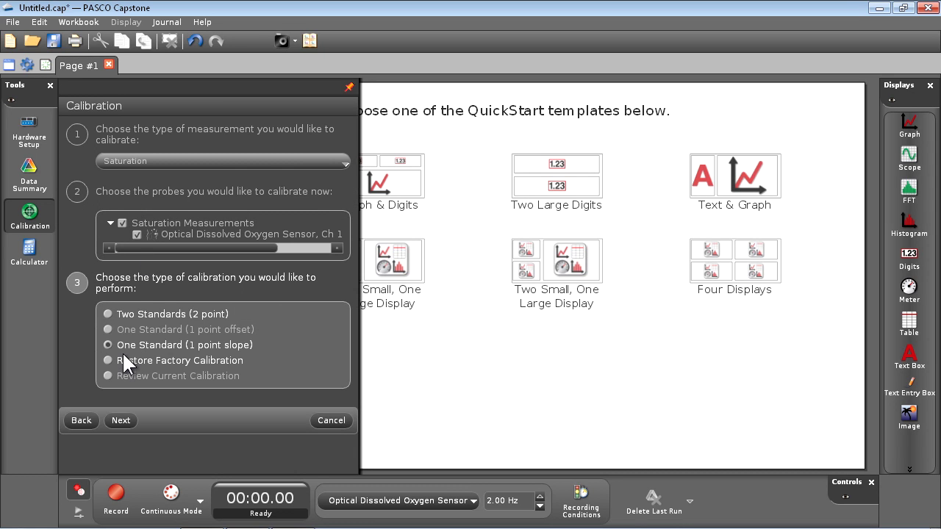
{"action": "left_click", "coordinate": [118, 422]}
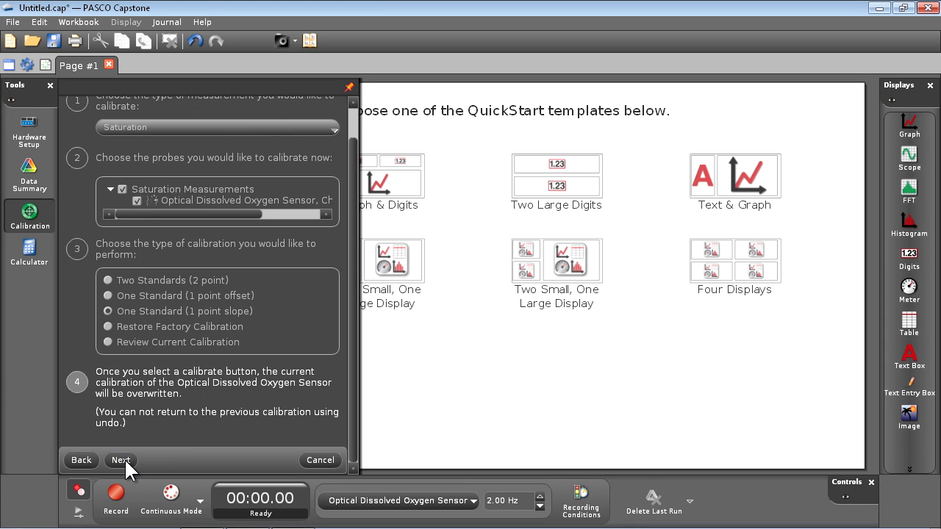
{"action": "left_click", "coordinate": [122, 461]}
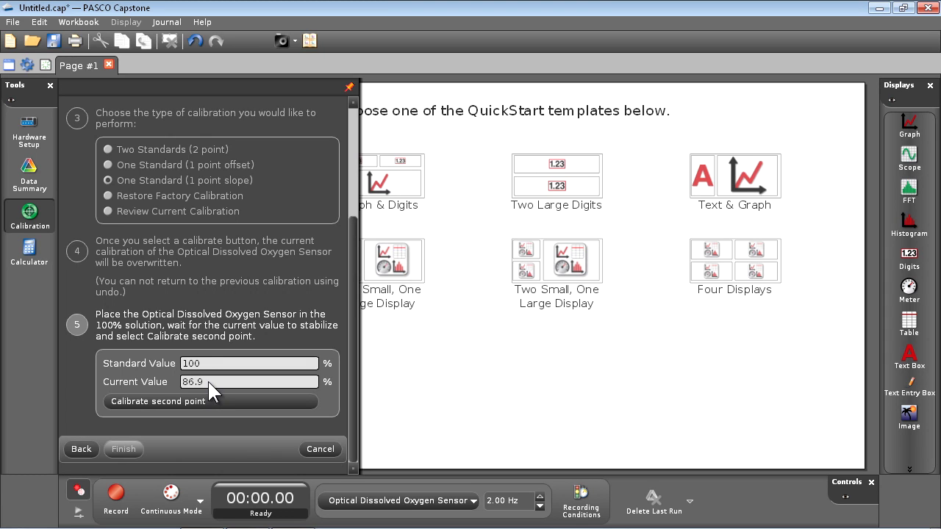
{"action": "left_click", "coordinate": [185, 401]}
{"action": "left_click", "coordinate": [117, 452]}
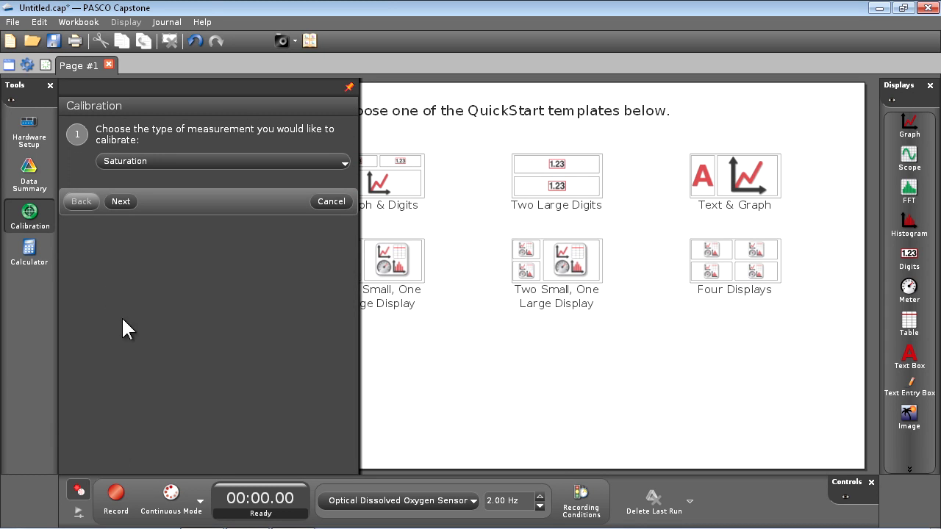
{"action": "left_click", "coordinate": [30, 209]}
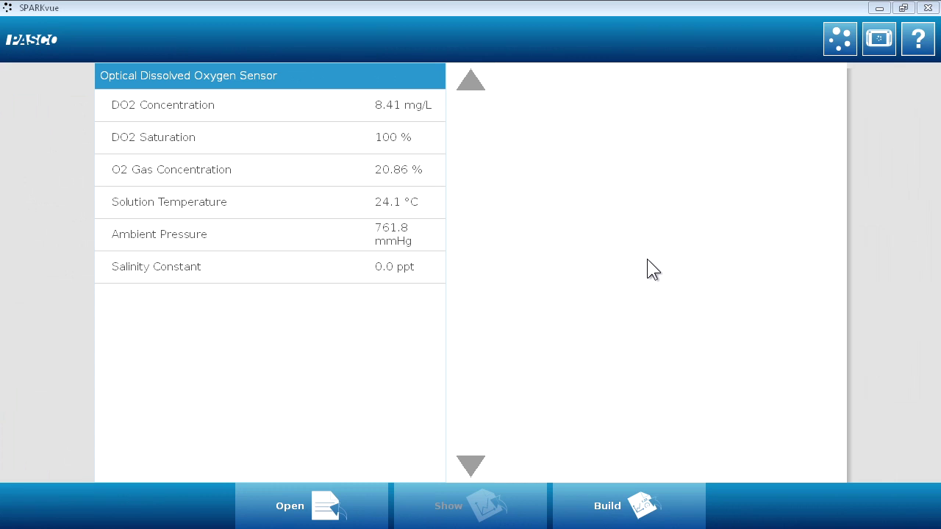
Plot DO2 Saturation versus time on a 2 Hz graph and open Experiment Tools.
{"action": "left_click", "coordinate": [429, 140]}
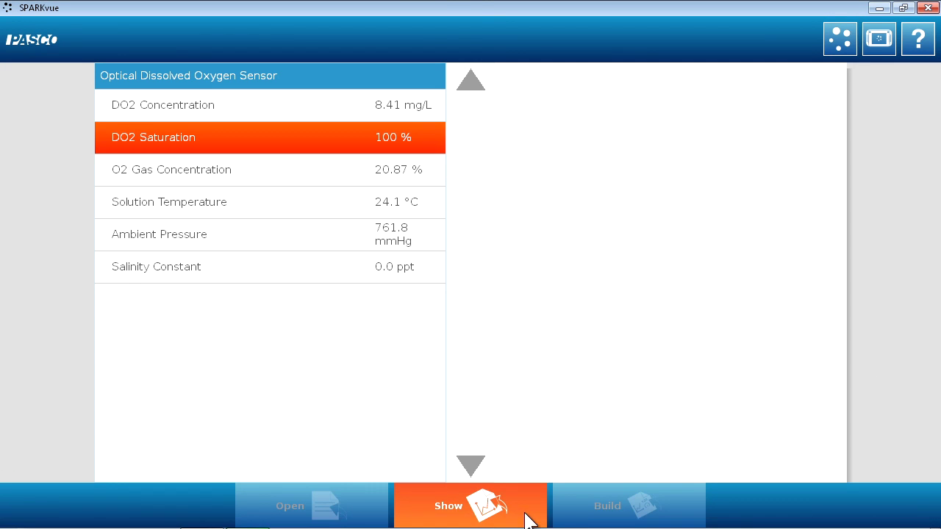
{"action": "left_click", "coordinate": [527, 519]}
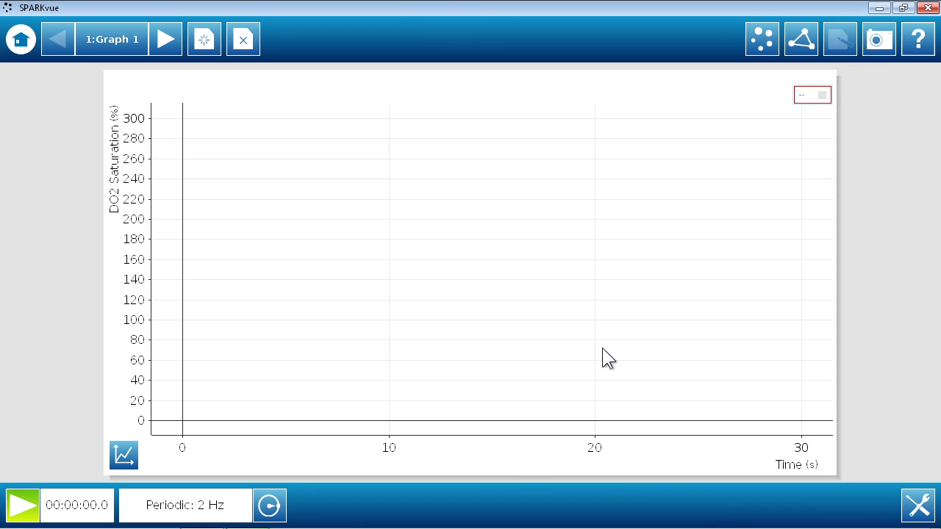
{"action": "left_click", "coordinate": [920, 505]}
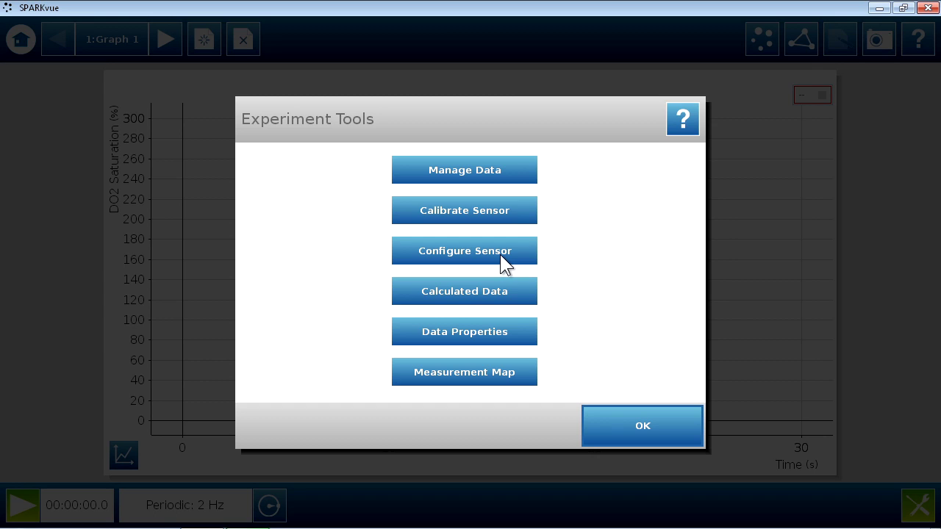
Run the 1-point slope calibration, reading the sensor as the 100% DO2 Saturation point.
{"action": "left_click", "coordinate": [504, 212]}
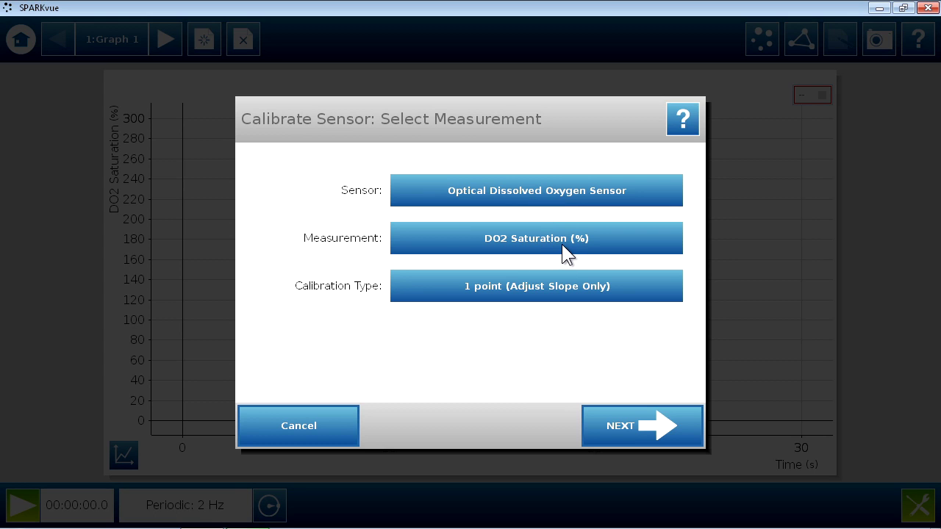
{"action": "left_click", "coordinate": [667, 433]}
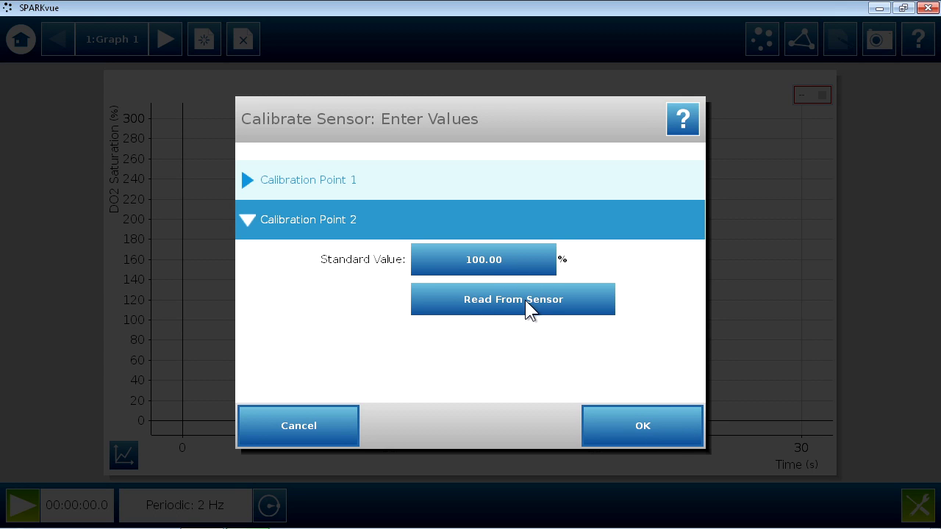
{"action": "left_click", "coordinate": [525, 301]}
{"action": "left_click", "coordinate": [644, 430]}
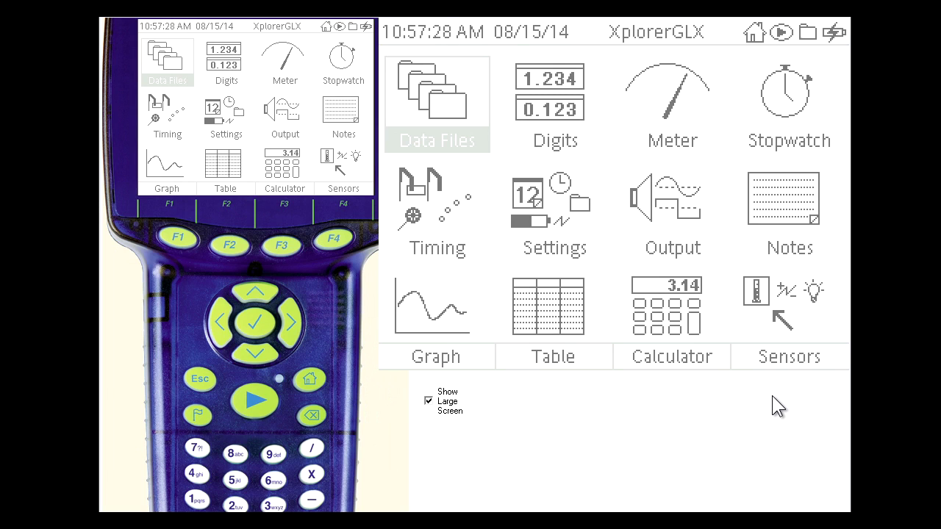
Open the oxygen sensor's Sensors page and choose Calibrate... from its menu.
{"action": "key", "text": "F4"}
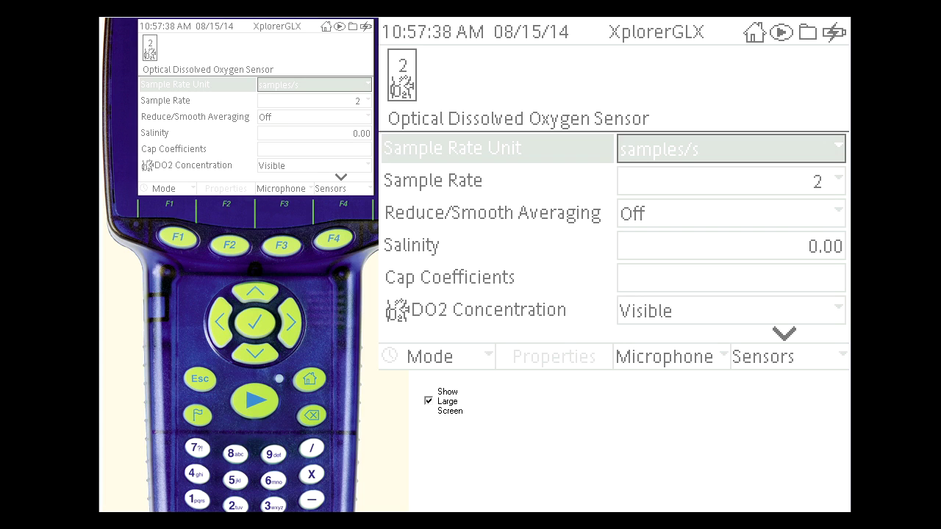
{"action": "key", "text": "F4"}
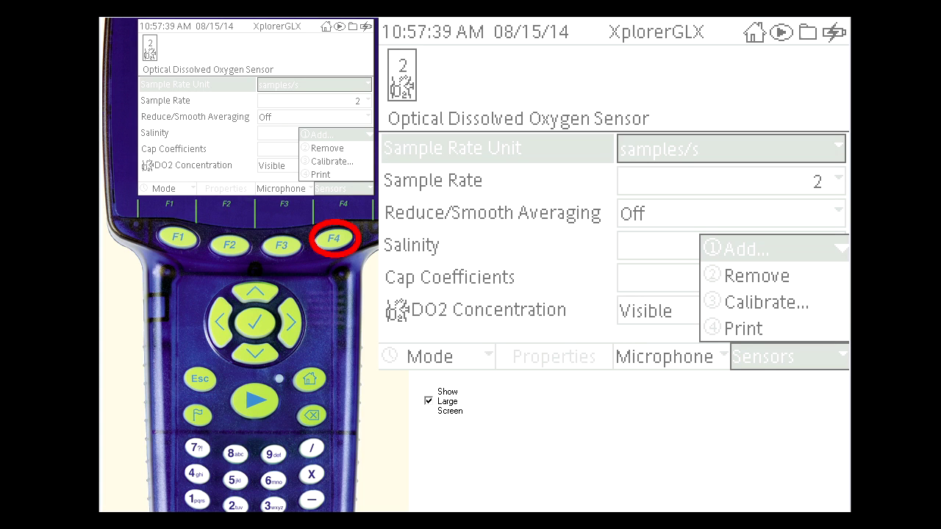
{"action": "key", "text": "Down"}
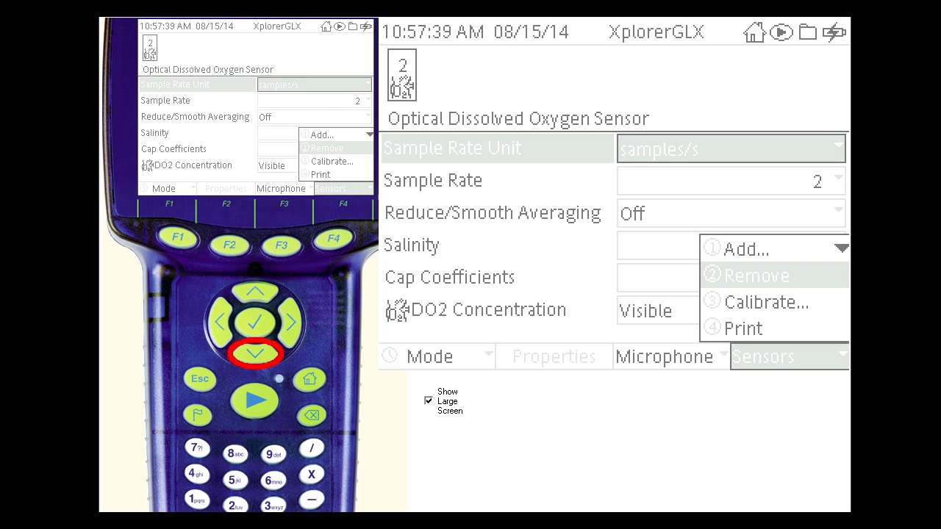
{"action": "key", "text": "Down"}
{"action": "key", "text": "Return"}
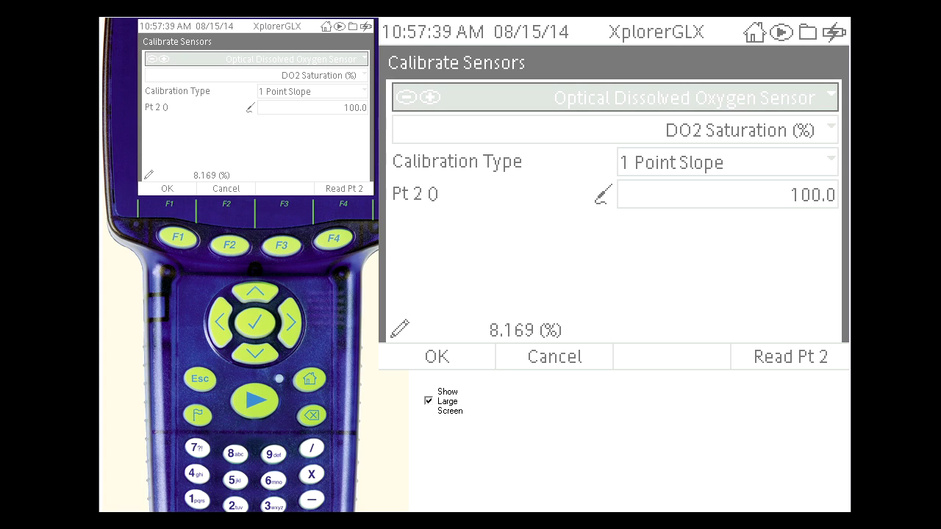
Read Pt 2 from the sensor as the 100.0 DO2 Saturation calibration point.
{"action": "key", "text": "F4"}
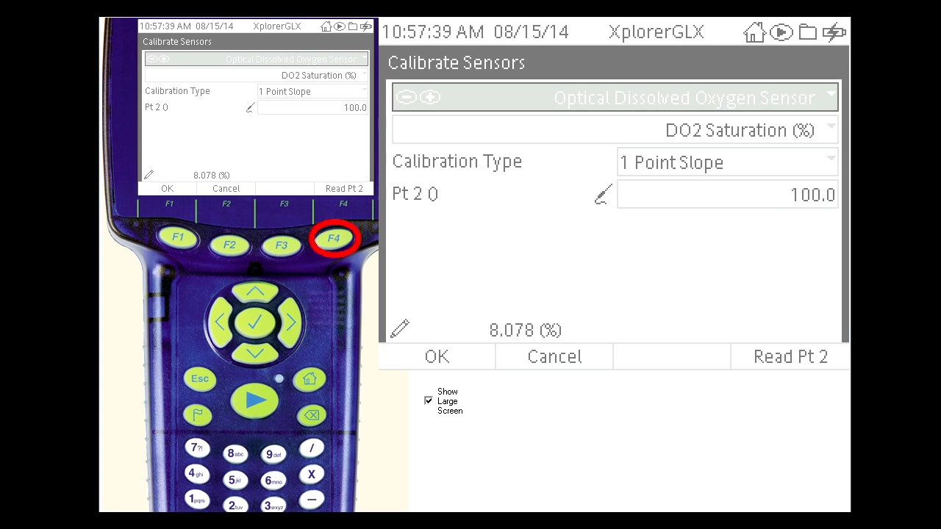